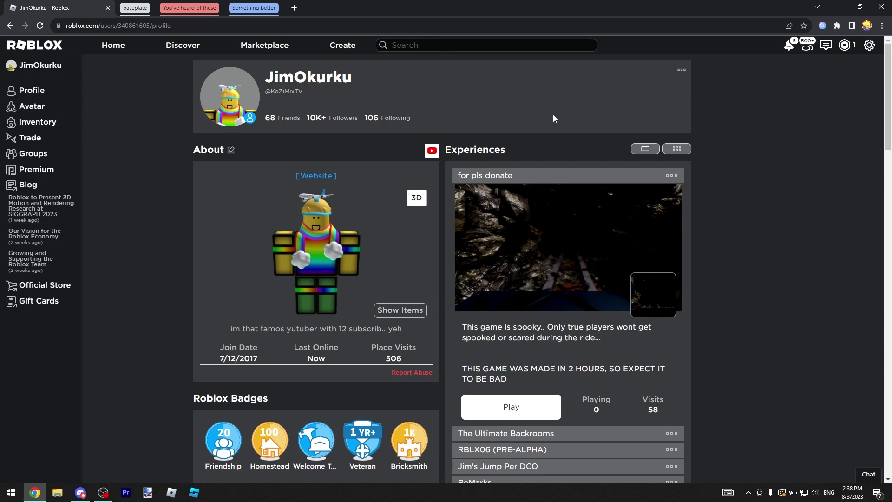
Step: Open the 1 Player Baseplate page from the baseplate tab group and launch the experience
left_click(135, 7)
left_click(200, 7)
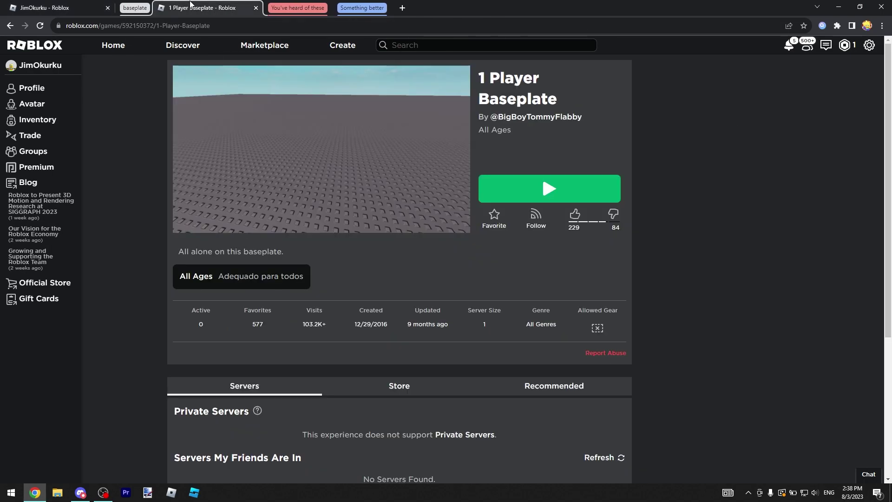
left_click(548, 188)
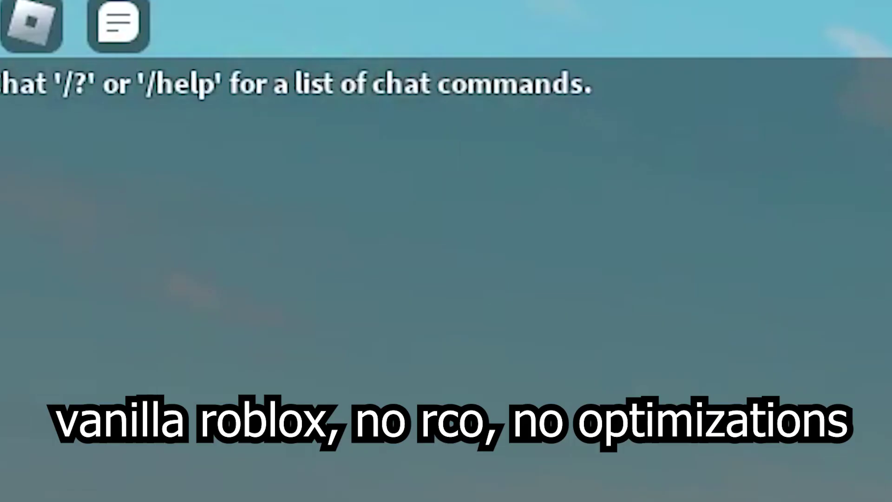
Step: Display the debug statistics overlay in the game to check the frame rate without optimizations
key("shift+F3")
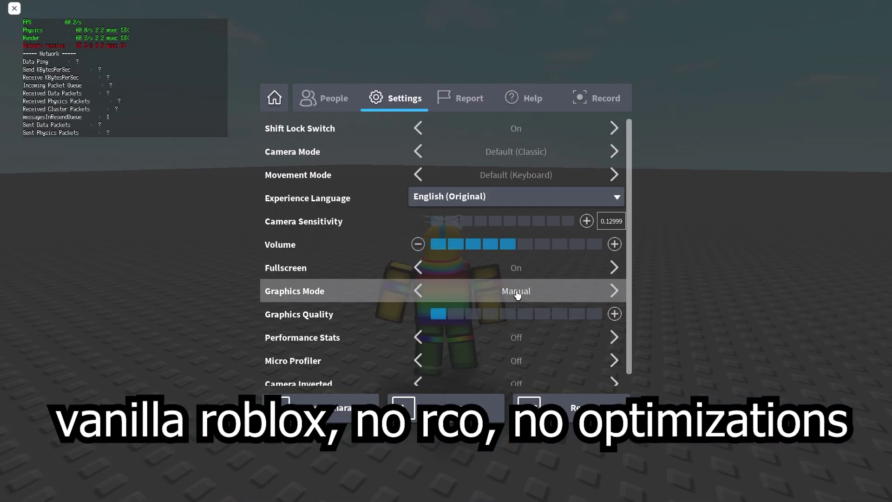
key("F10")
key("F10")
key("F10")
key("F10")
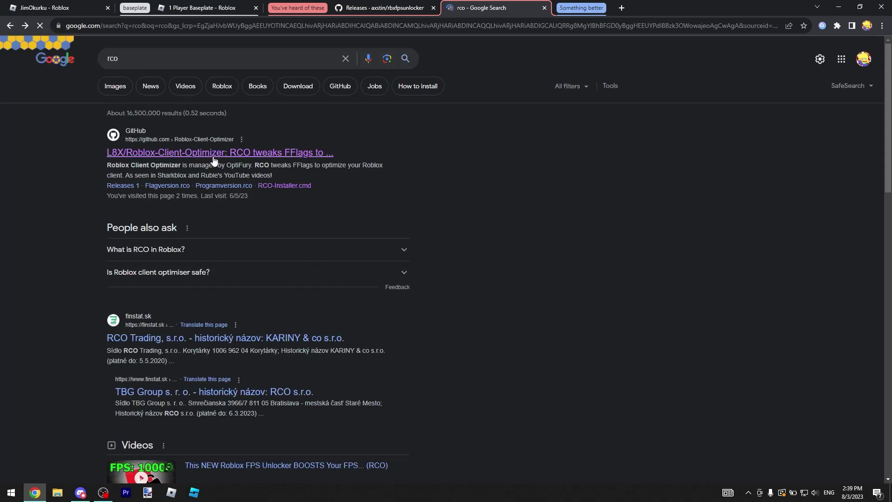
Step: Download RCO-Installer.cmd from the latest release of the L8X/Roblox-Client-Optimizer repository on GitHub
left_click(245, 153)
scroll(604, 209, "down", 5)
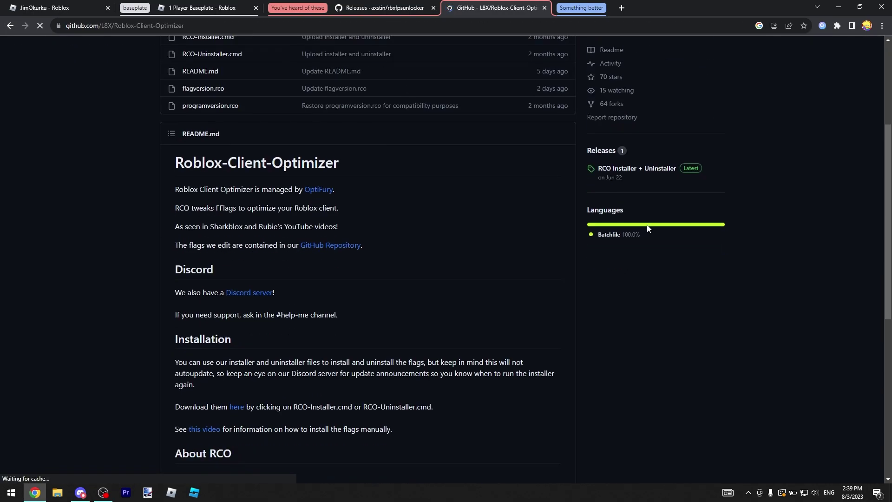
left_click(641, 168)
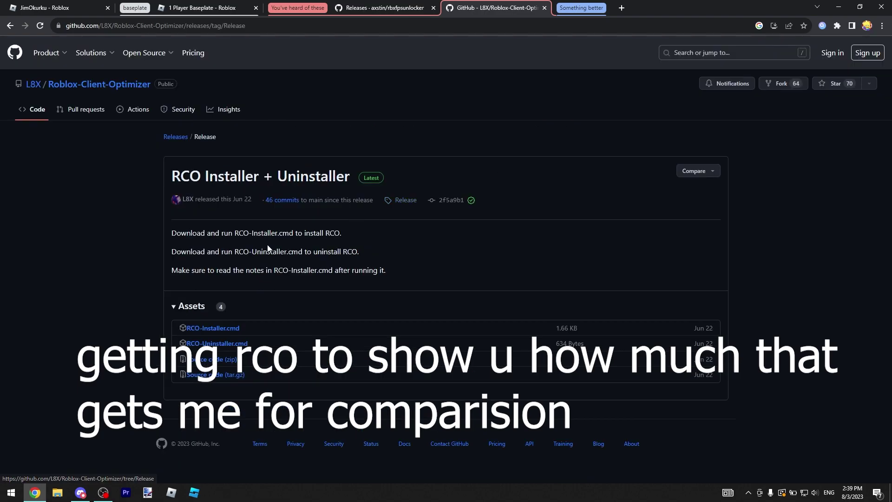
left_click(219, 328)
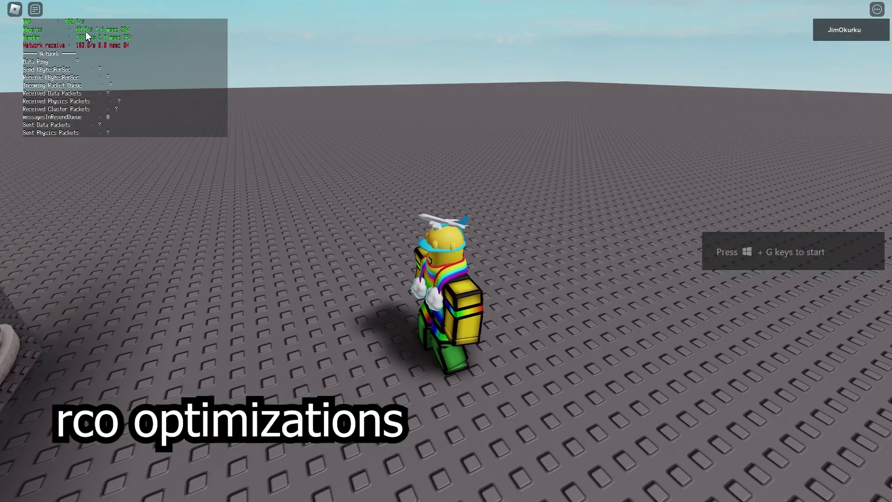
Step: Set the game's Graphics Quality to four bars in its settings and resume playing
key("Escape")
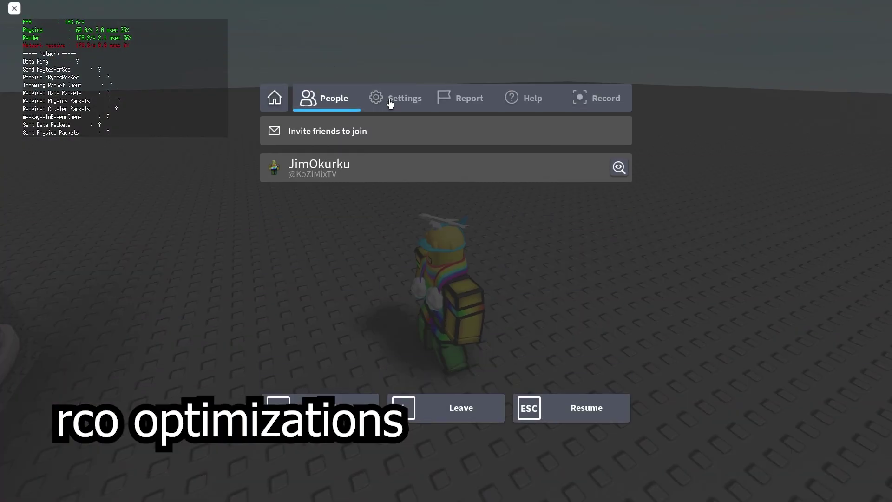
left_click(391, 98)
left_click_drag(568, 316, 457, 318)
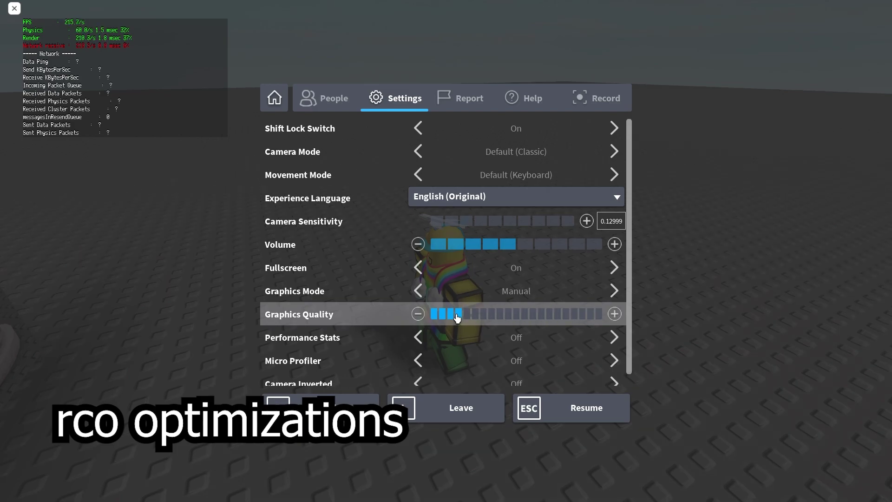
key("Escape")
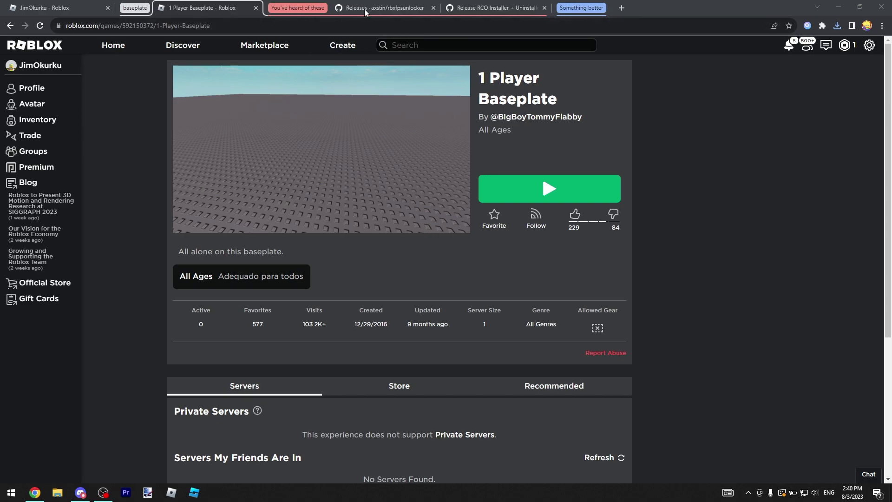
Step: Download the Bloxstrap v2.5.0 executable from the latest release of the pizzaboxer/bloxstrap repository
left_click(581, 9)
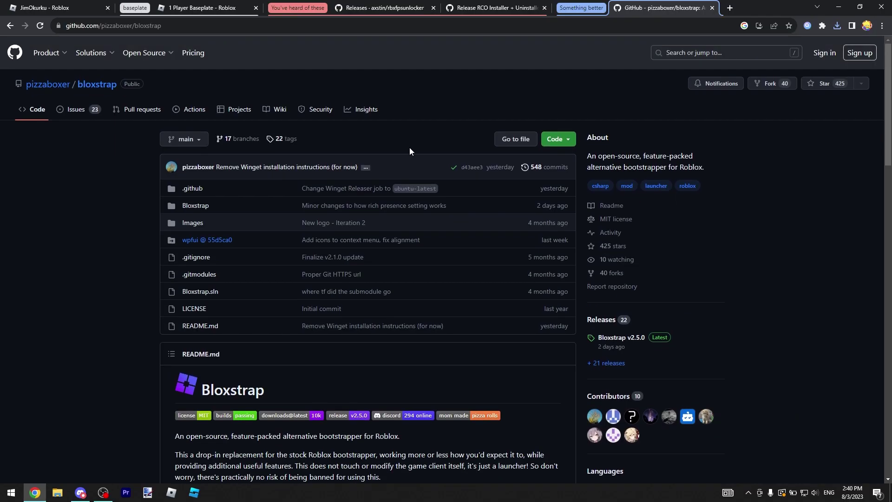
left_click(508, 7)
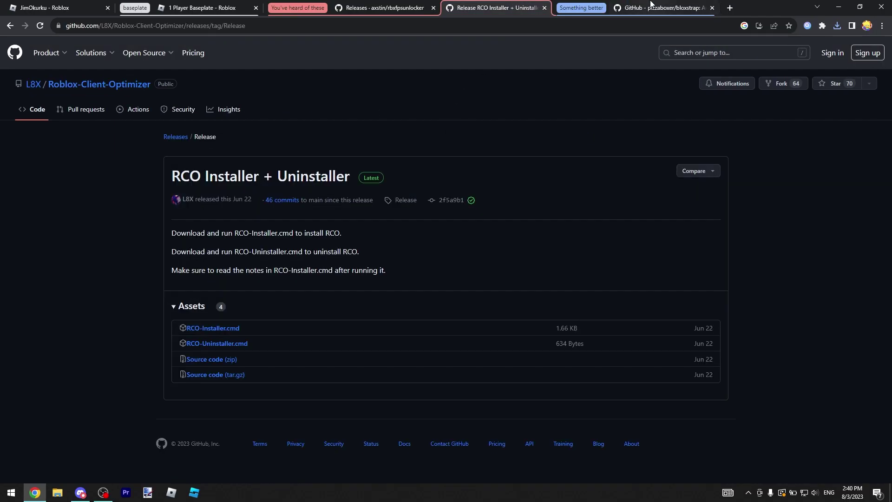
left_click(651, 5)
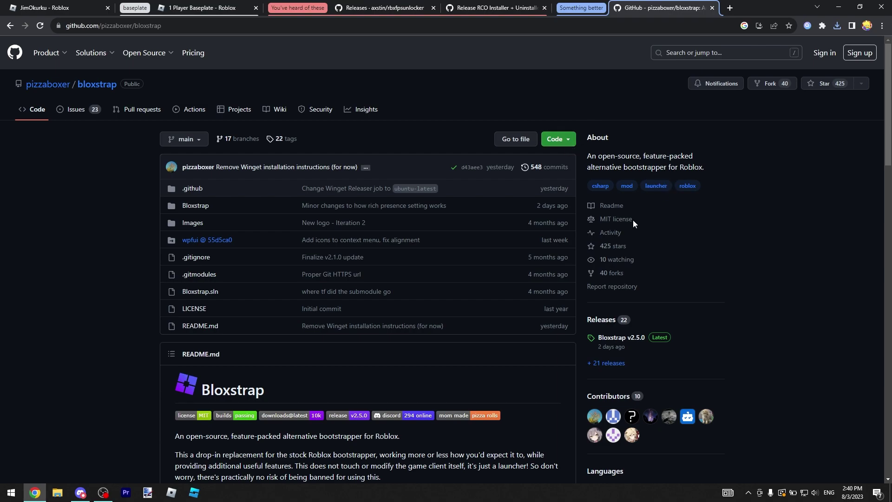
left_click(647, 336)
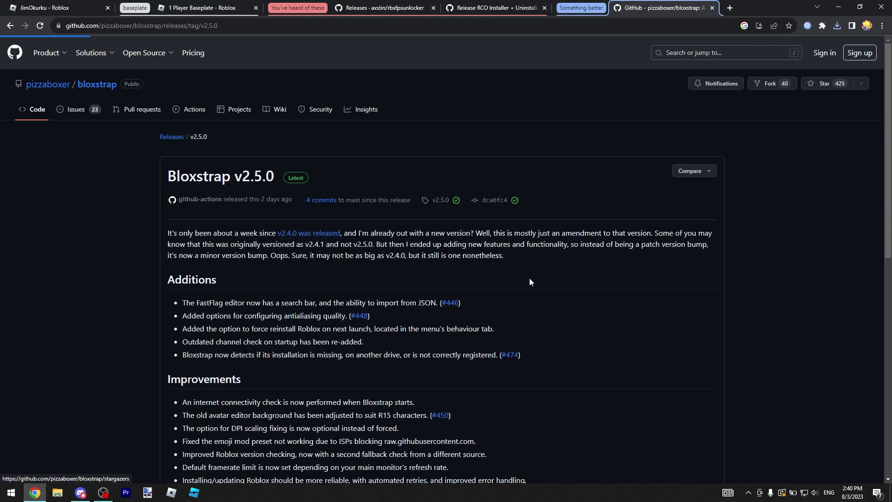
scroll(533, 225, "down", 10)
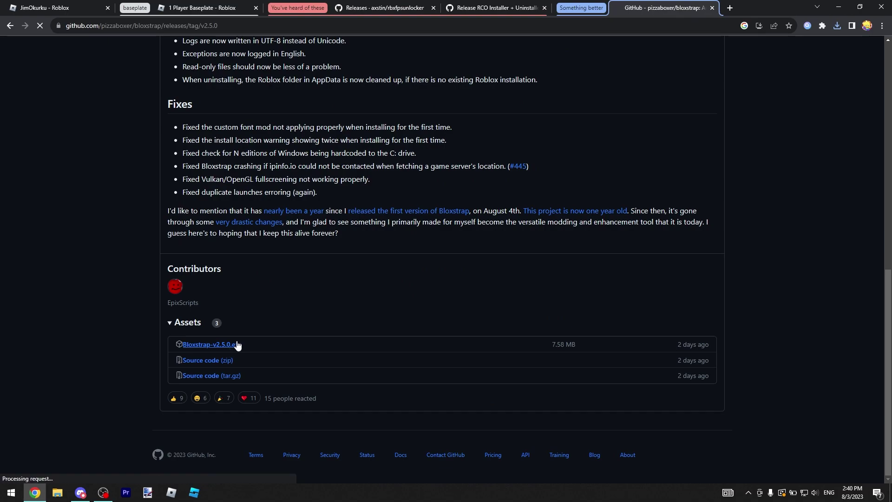
left_click(230, 344)
Step: Return to the main page of the bloxstrap repository and look through the screenshots in its README
scroll(325, 279, "up", 15)
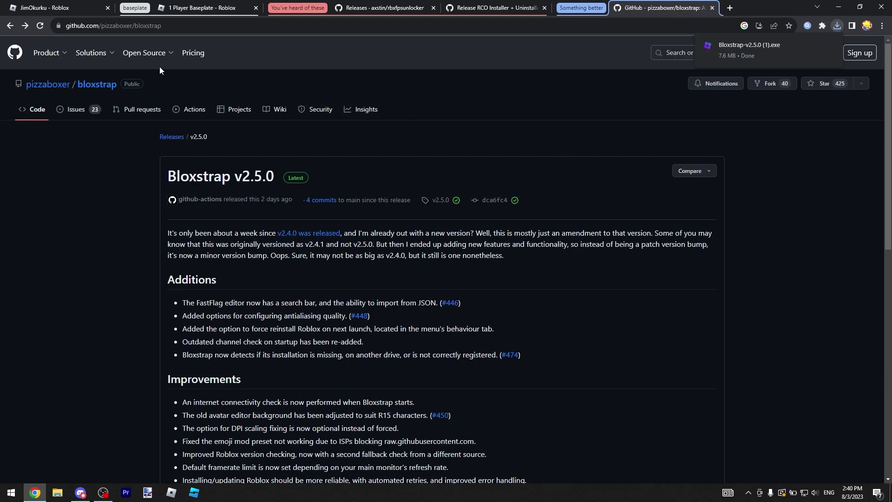
left_click(97, 84)
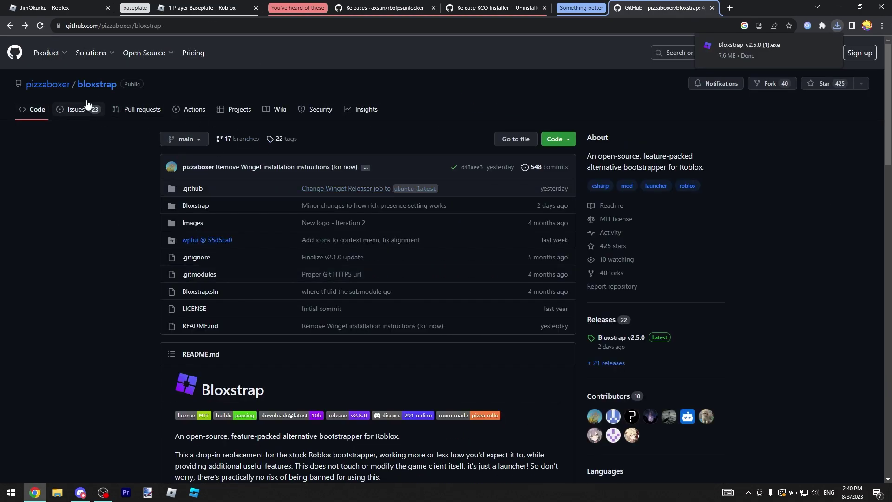
left_click(508, 5)
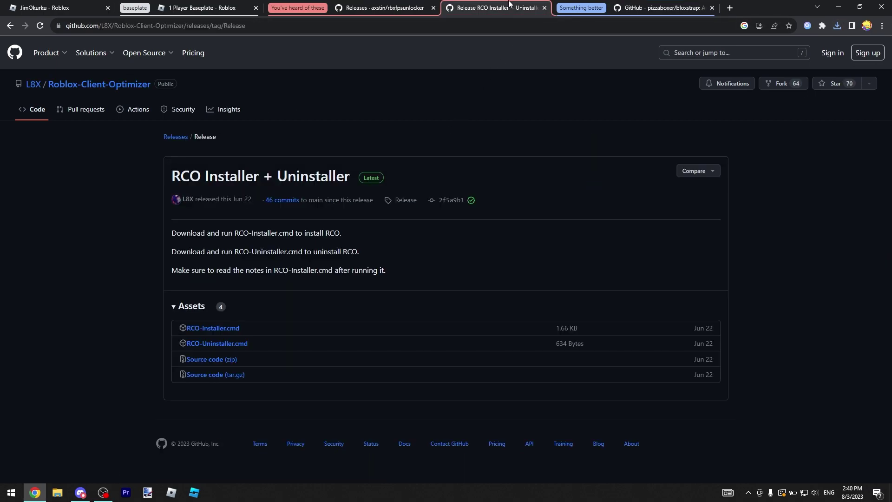
left_click(660, 8)
scroll(732, 87, "down", 15)
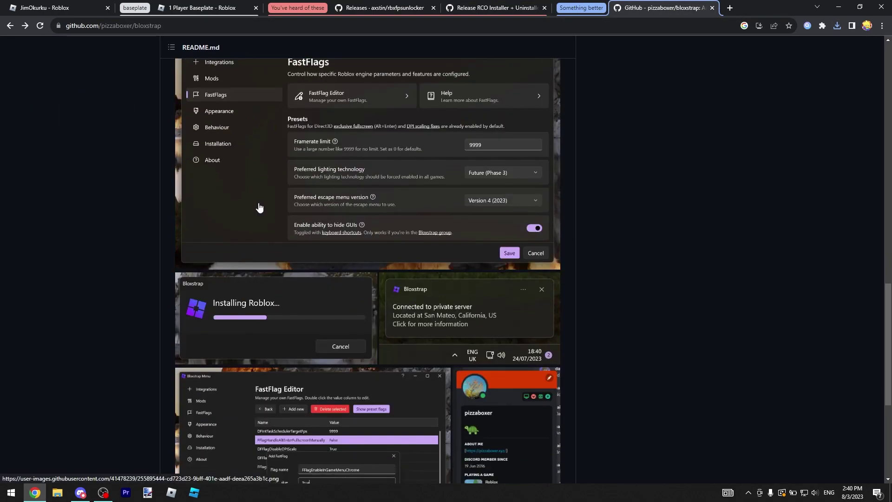
Step: Run the downloaded Bloxstrap-v2.5.0 (1).exe and collapse the "You've heard of these" tab group
left_click(837, 26)
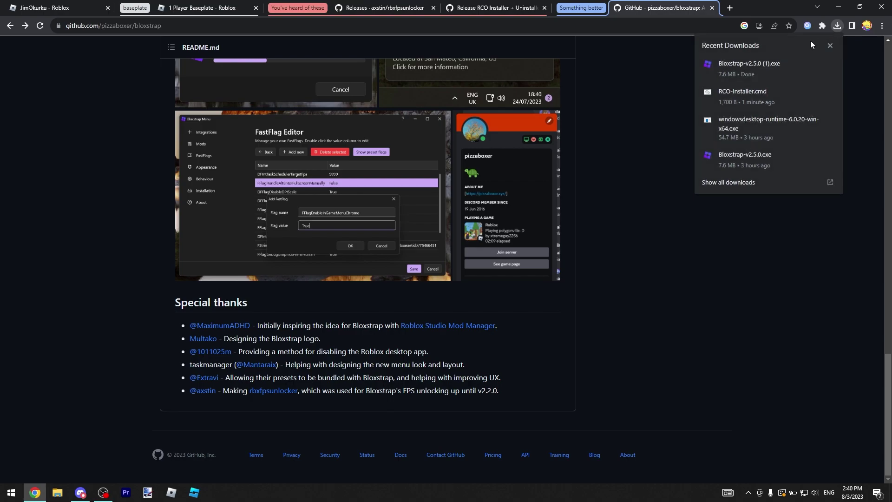
left_click(751, 66)
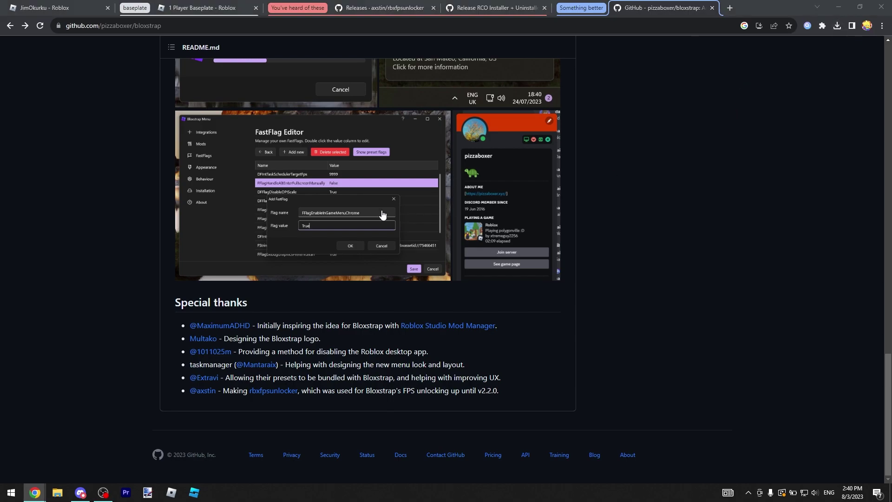
left_click(347, 178)
left_click(468, 327)
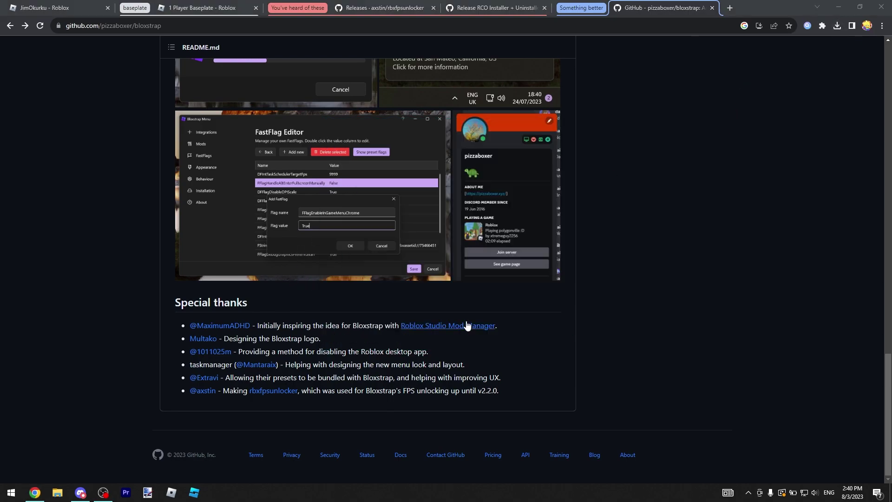
left_click(313, 9)
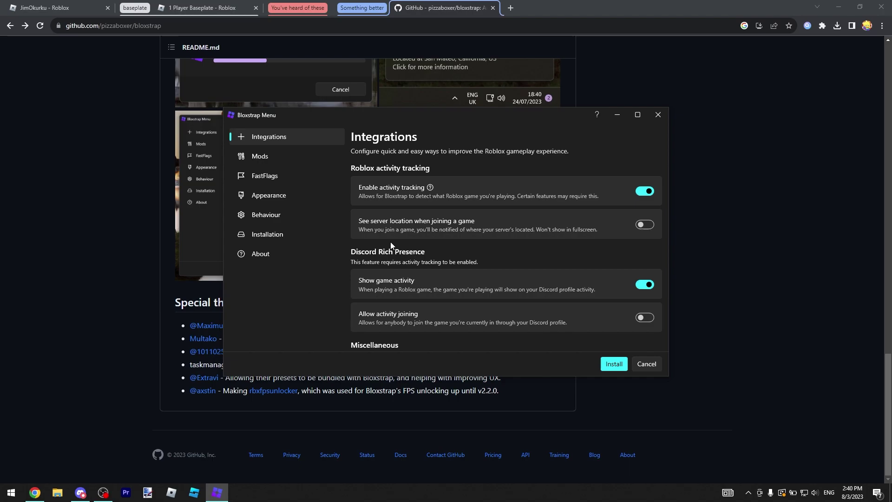
Step: Look over the Bloxstrap Menu's Integrations options and the Mods, FastFlags and Behaviour pages
scroll(534, 220, "down", 3)
scroll(448, 185, "up", 3)
mouse_move(436, 115)
left_mouse_down()
mouse_move(461, 113)
mouse_move(452, 113)
left_mouse_up()
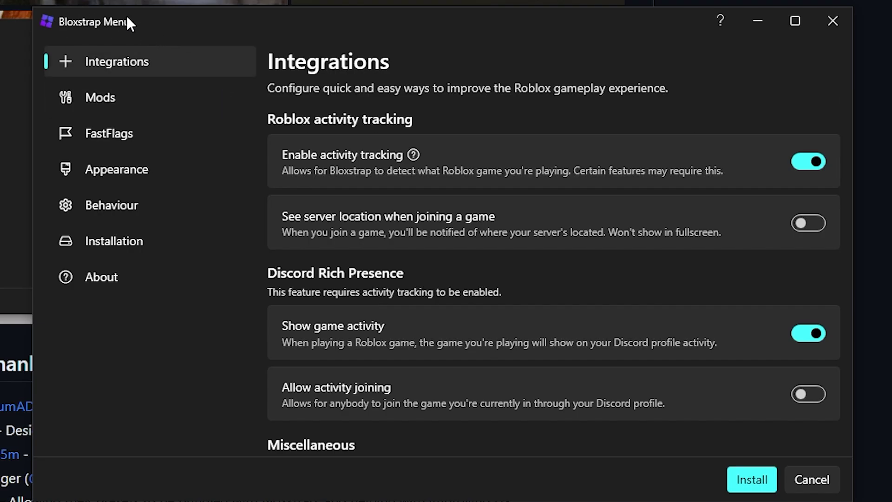
scroll(541, 194, "down", 5)
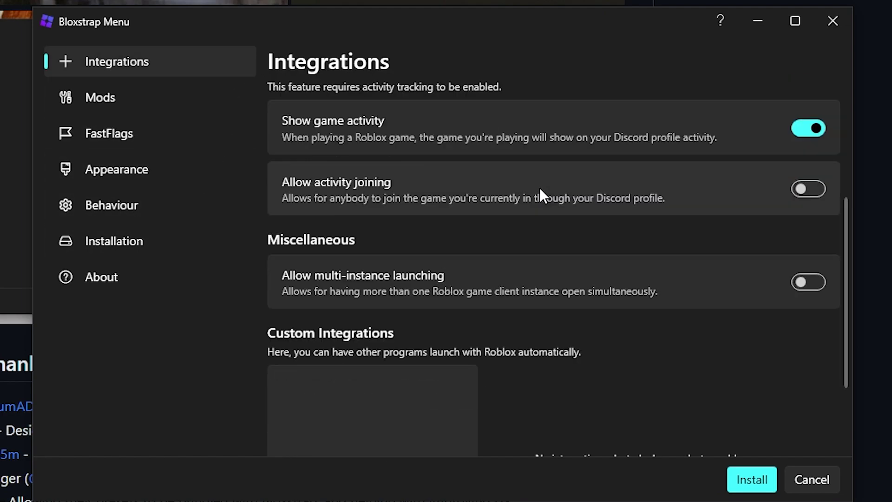
scroll(542, 215, "up", 5)
scroll(495, 212, "down", 5)
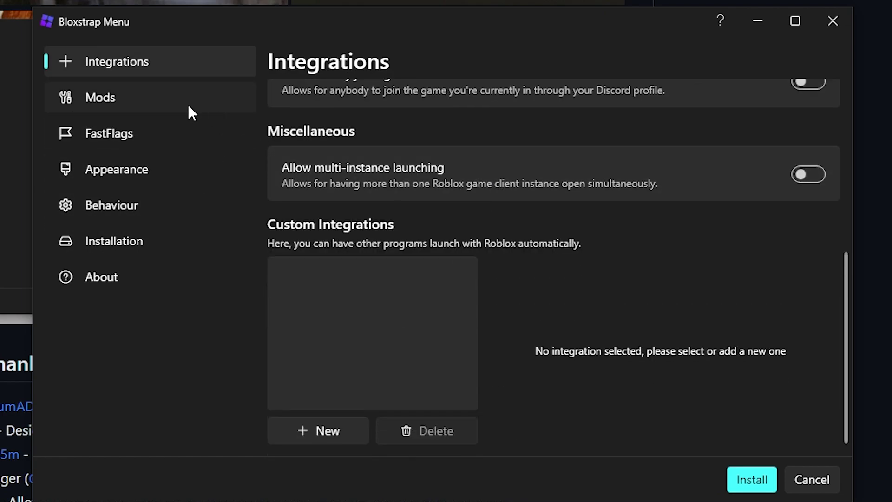
left_click(187, 100)
left_click(182, 135)
left_click(182, 205)
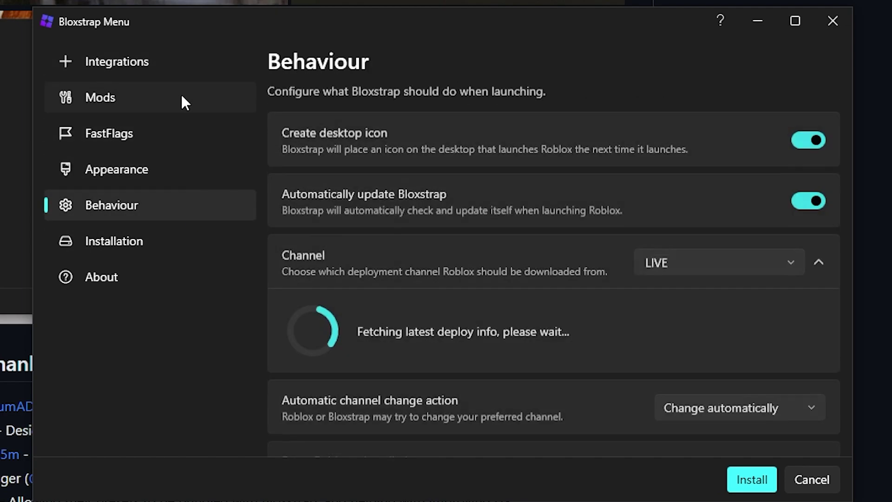
left_click(181, 70)
scroll(618, 253, "up", 5)
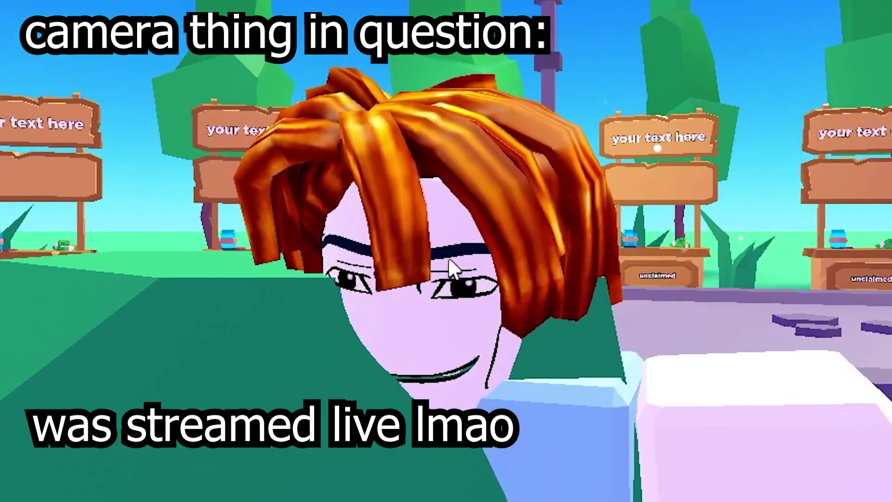
right_click(589, 286)
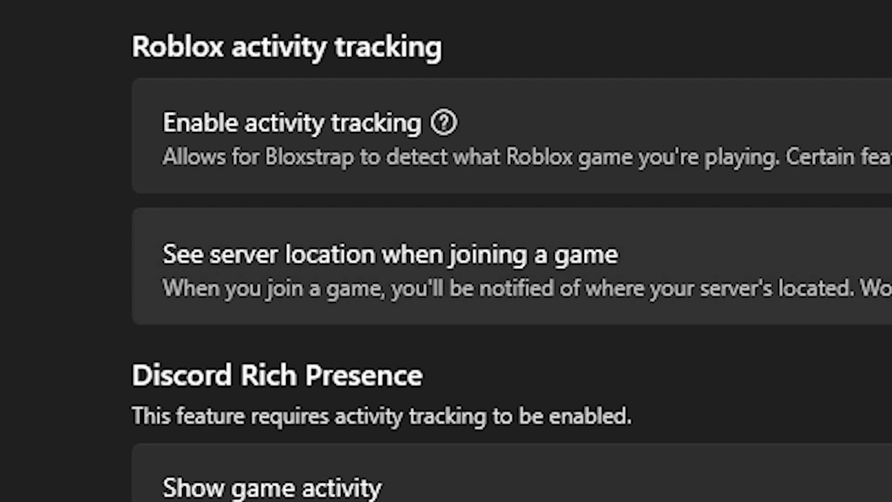
Step: Set the integrations to show the server location, hide game activity on Discord and allow multi-instance launching
scroll(511, 279, "down", 2)
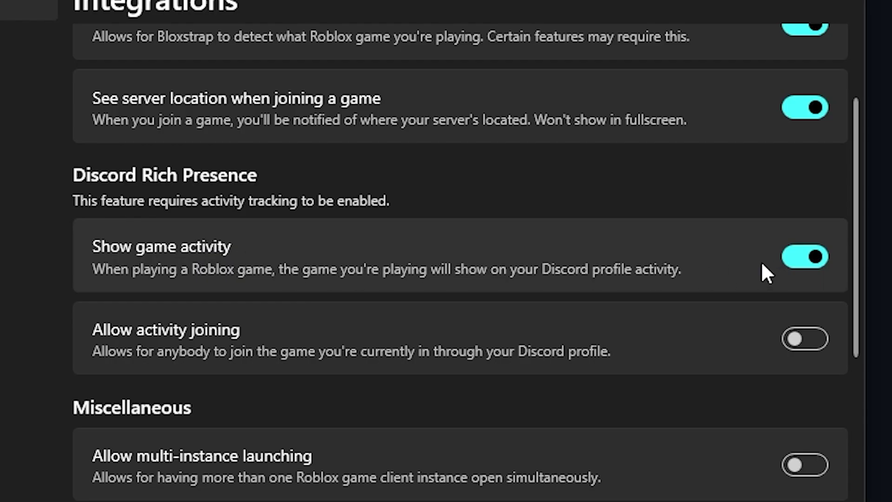
left_click(772, 255)
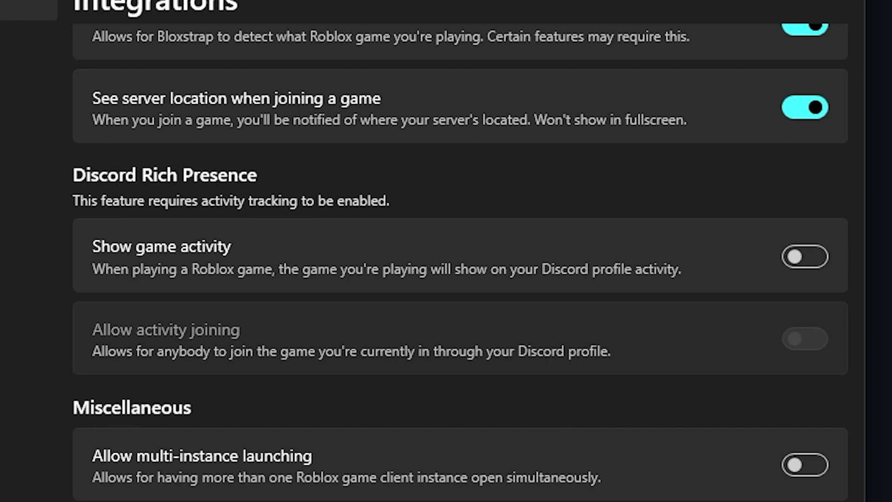
scroll(363, 309, "down", 3)
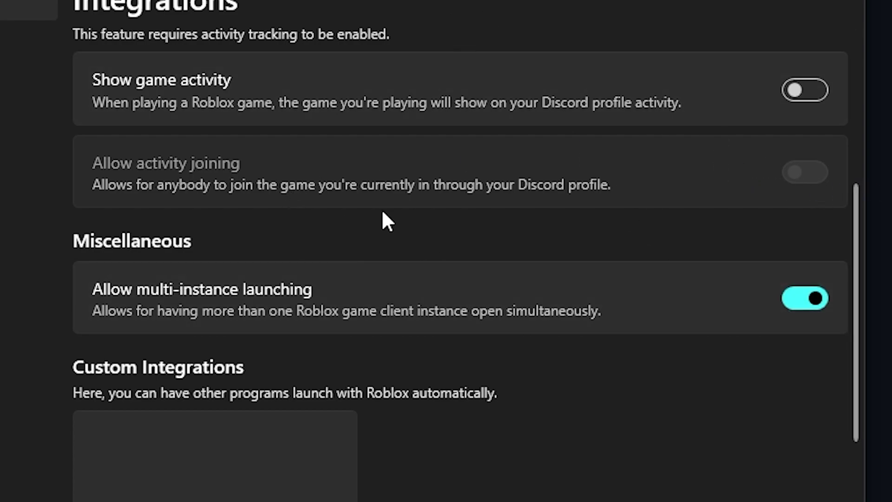
scroll(383, 213, "down", 3)
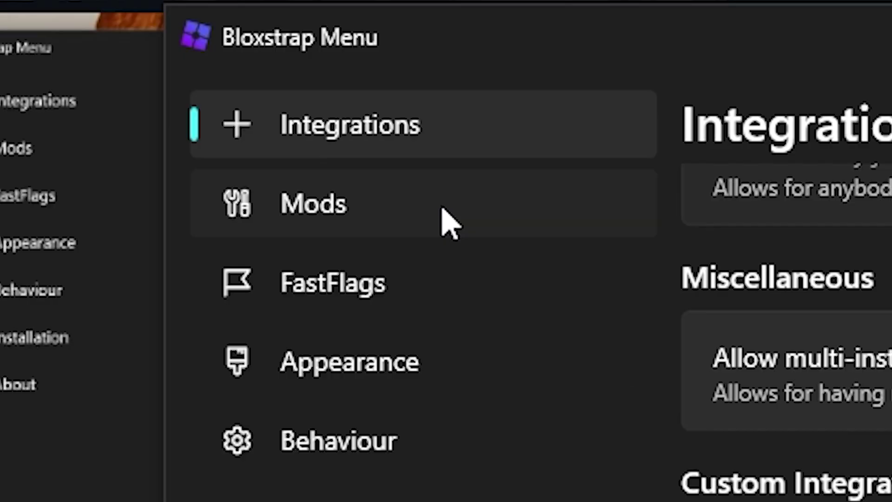
Step: Review the Mods options, including the mouse cursor styles, and open the FastFlags page
left_click(442, 219)
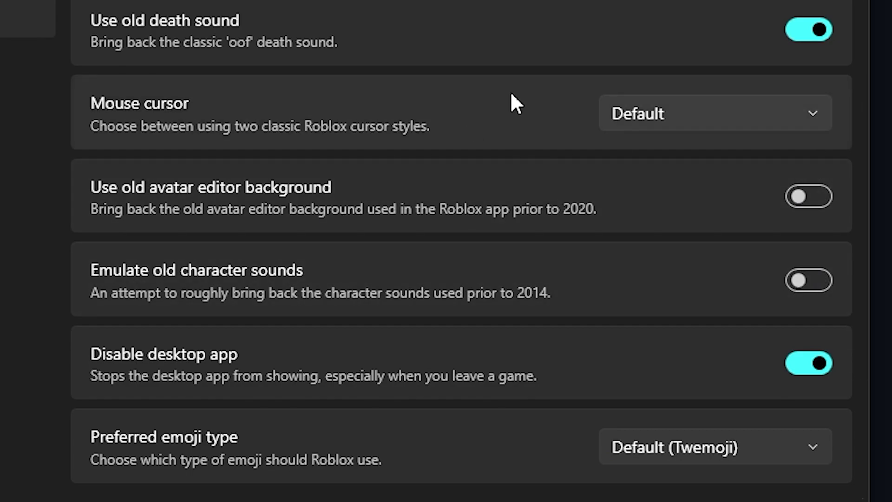
left_click(647, 127)
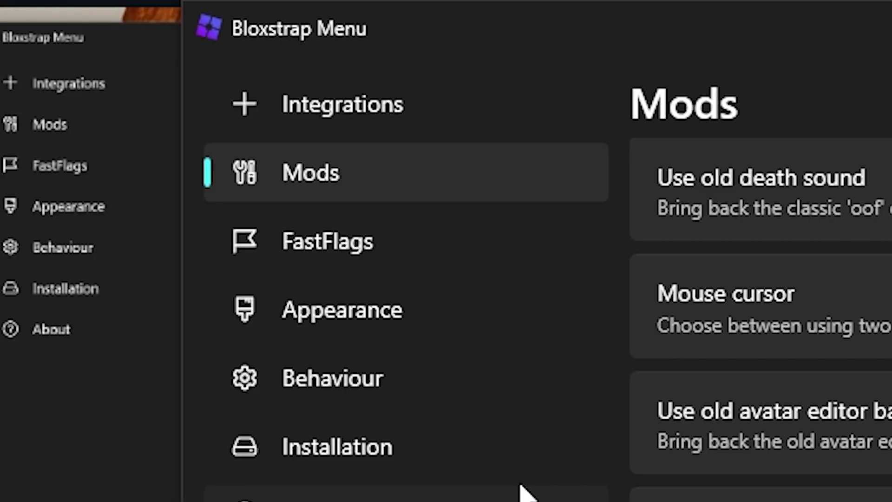
left_click(386, 242)
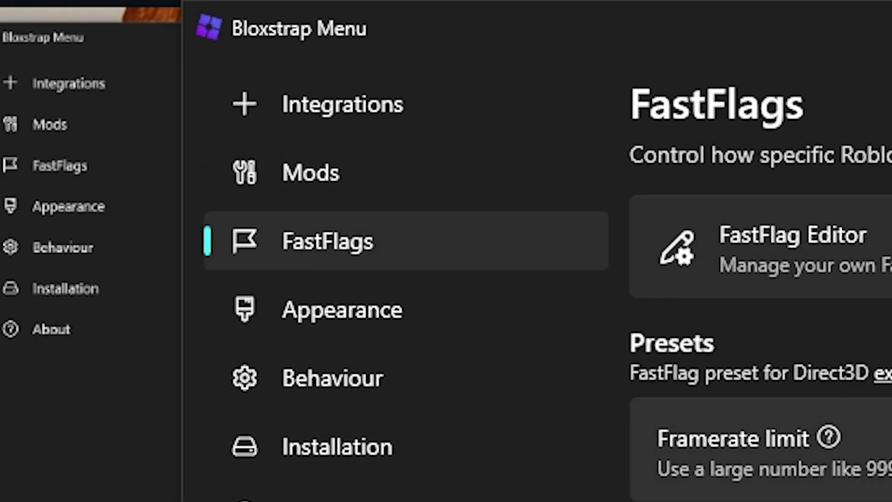
Step: Set the FastFlags framerate limit to 1000
double_click(727, 212)
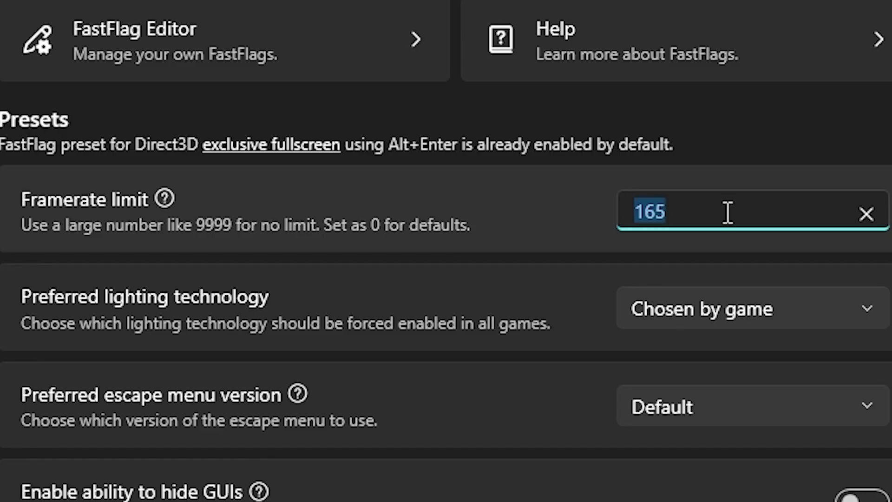
type("50")
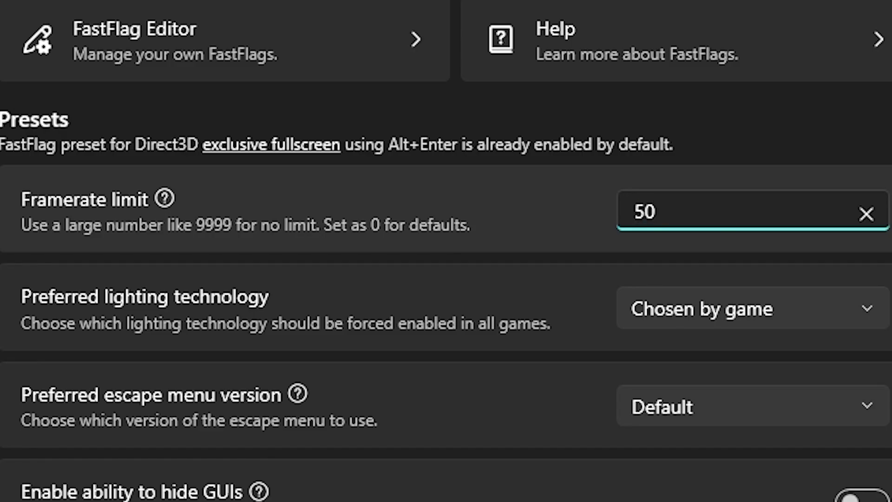
type("0")
key("BackSpace")
key("BackSpace")
key("BackSpace")
type("10000")
Step: Review the FastFlags presets, including the preferred escape menu versions, keeping Default, and look through the rendering options
left_click(687, 295)
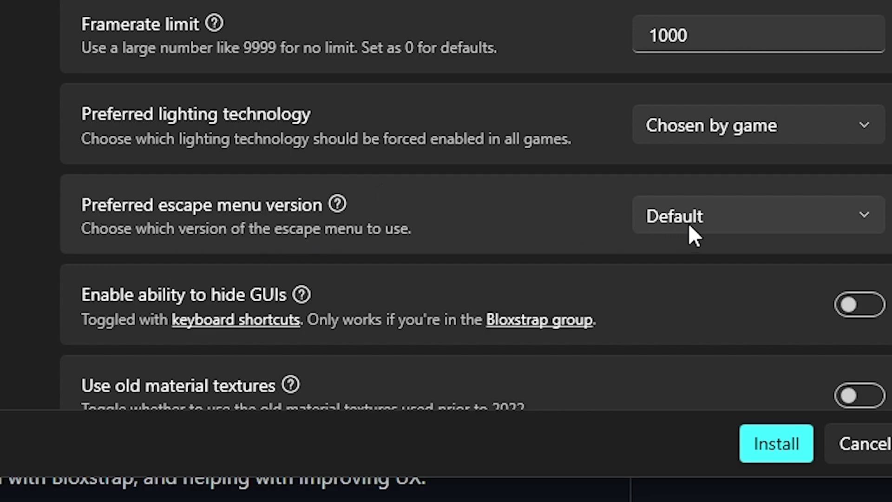
left_click(690, 226)
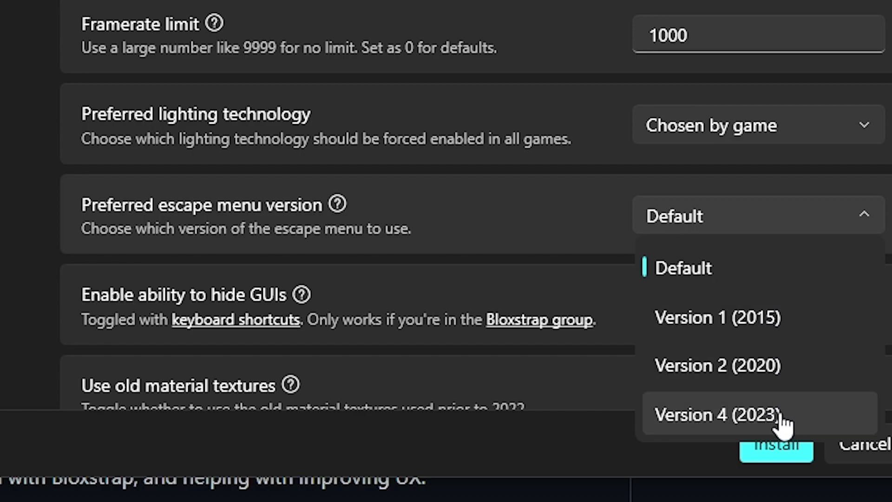
left_click(776, 268)
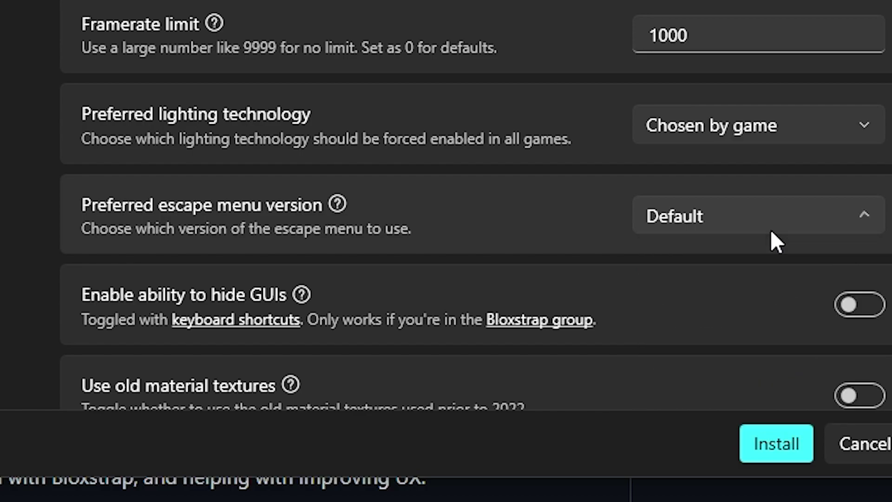
scroll(801, 279, "down", 5)
scroll(661, 225, "up", 1)
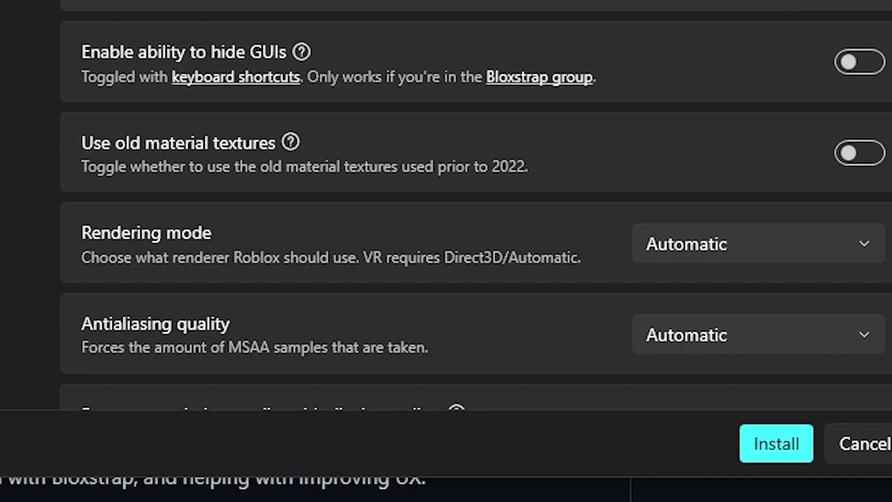
left_click(785, 0)
left_click(760, 25)
left_click(559, 132)
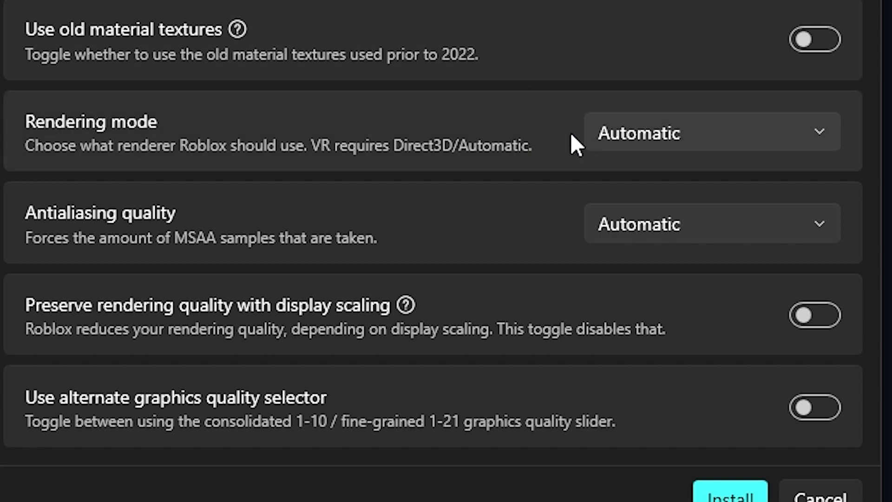
Step: Set the rendering mode to Vulkan after looking through the available renderers
left_click(638, 134)
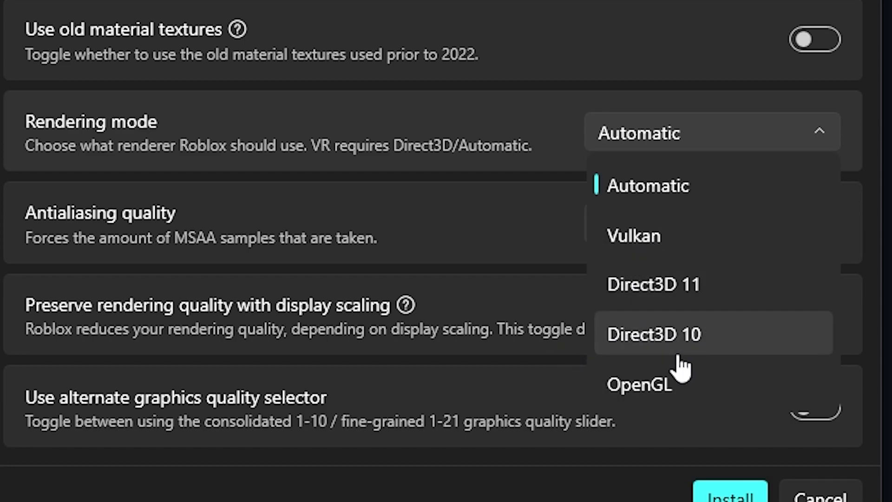
left_click(659, 239)
left_click(682, 134)
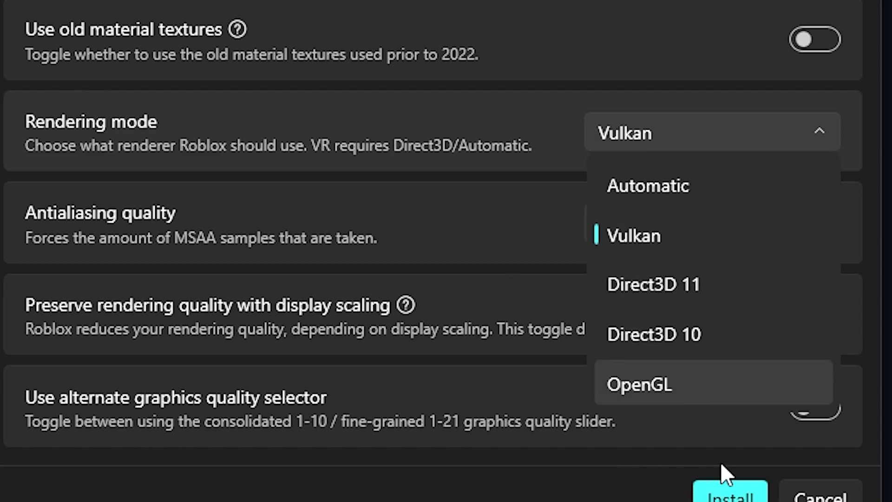
left_click(677, 240)
left_click(703, 149)
left_click(677, 229)
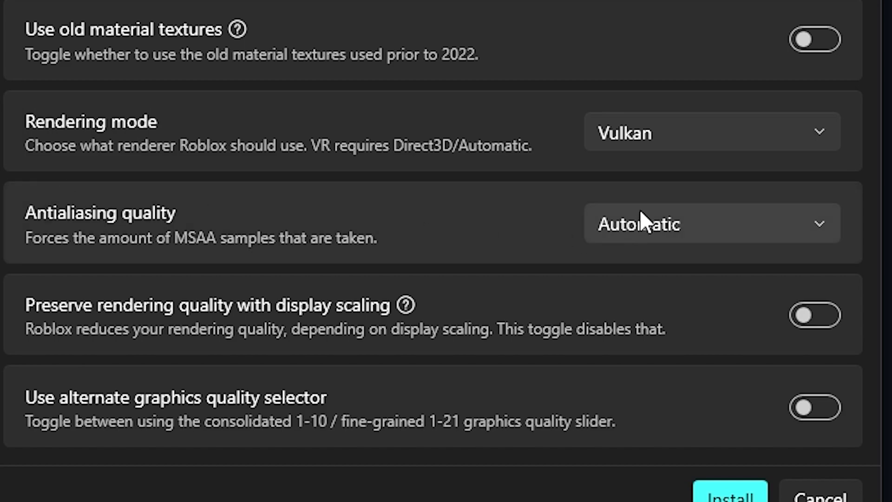
Step: Check the antialiasing quality choices, keep Automatic, and enable the alternate graphics quality selector
left_click(663, 223)
left_click(669, 223)
left_click(667, 226)
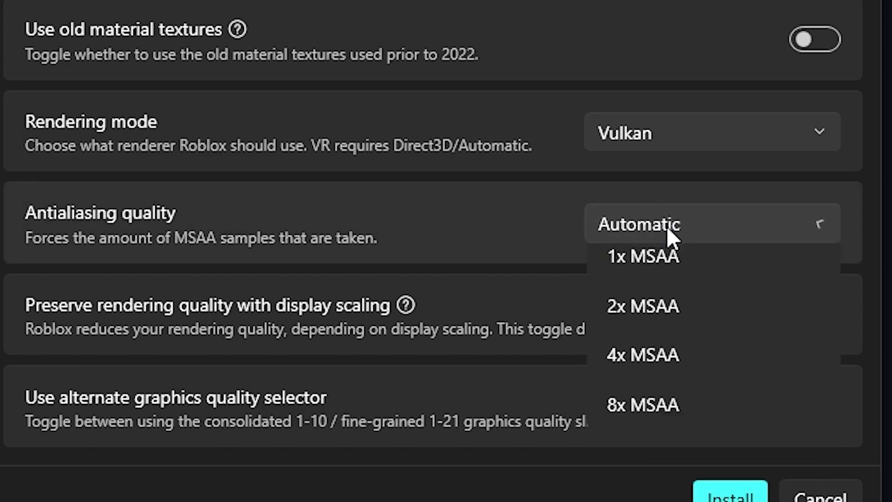
left_click(684, 234)
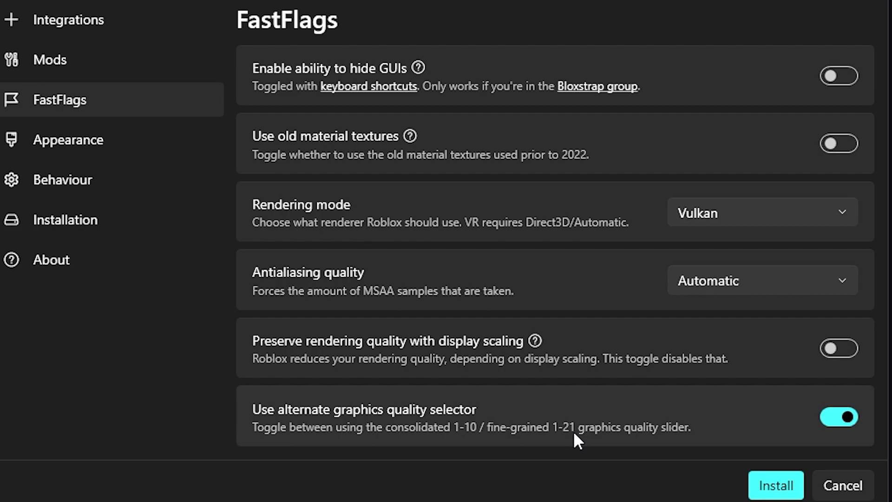
Step: Try the Light theme in the Appearance settings and set the theme to Dark
left_click(156, 148)
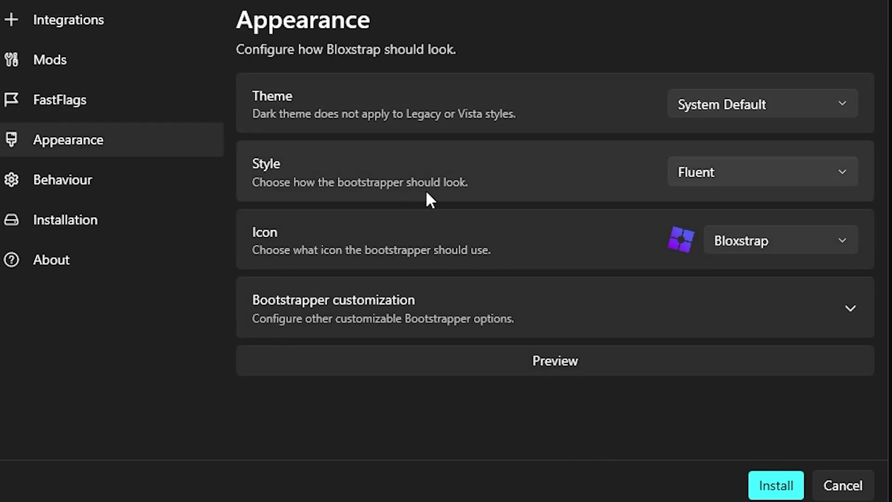
left_click(729, 98)
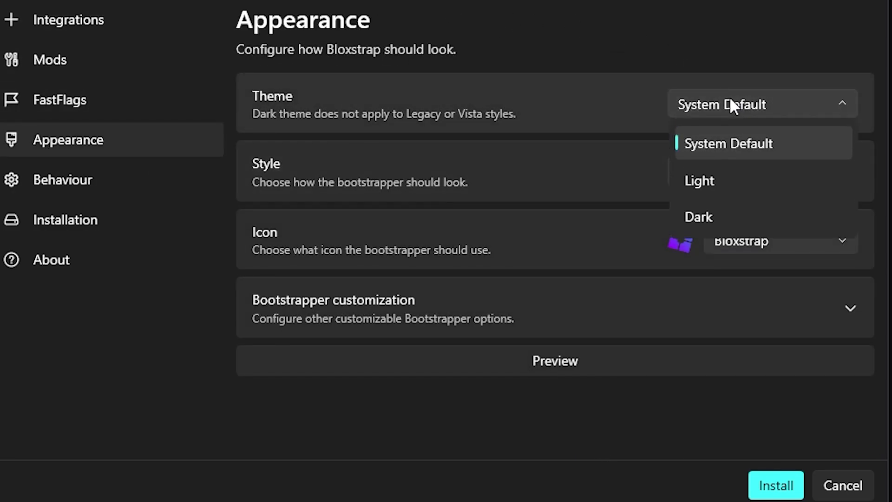
left_click(743, 201)
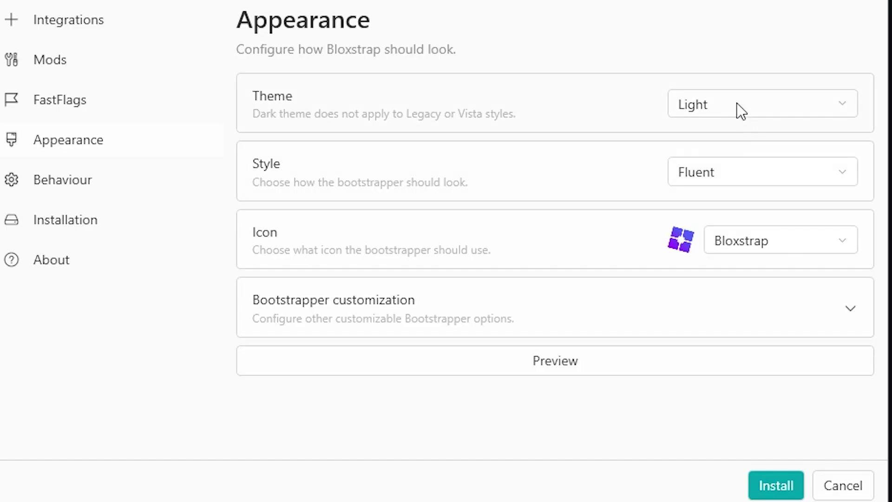
left_click(763, 111)
left_click(722, 217)
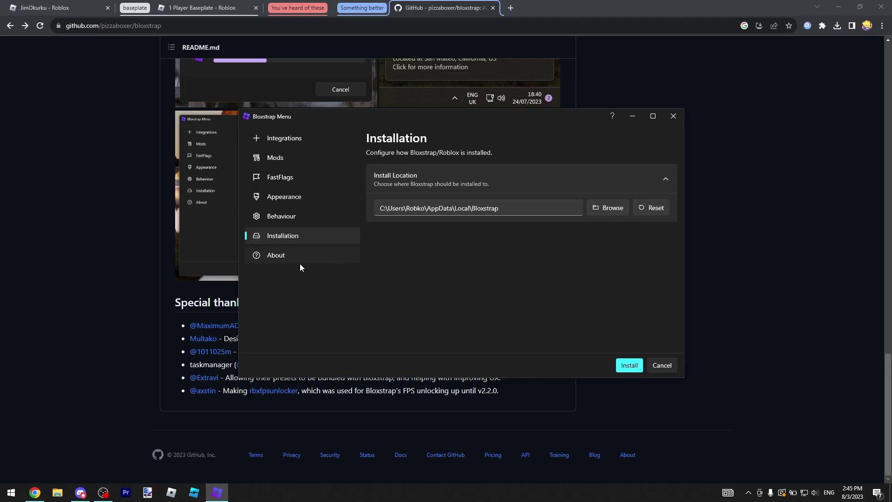
Step: Look over Bloxstrap's About page with its contributors and return to the Integrations page
left_click(299, 259)
scroll(445, 276, "down", 2)
scroll(445, 275, "up", 2)
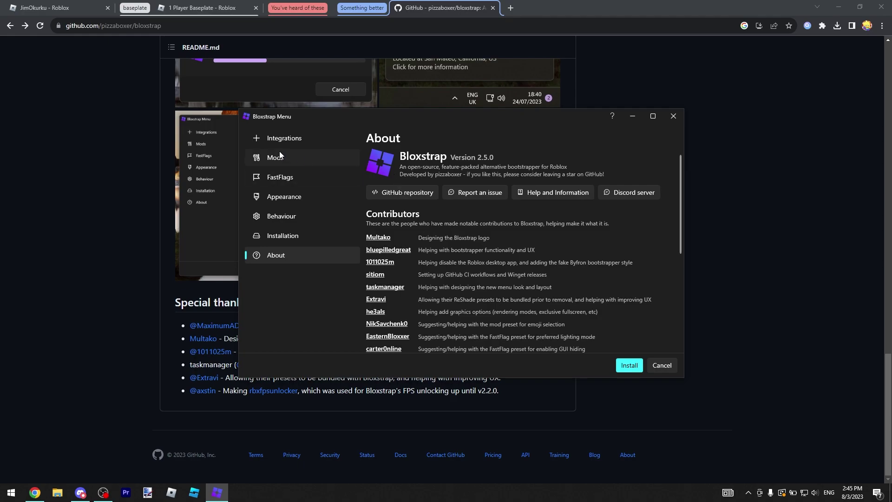
left_click(281, 138)
Step: Install Bloxstrap with the chosen settings, searching Windows for "blox" before confirming the installation
left_click(630, 366)
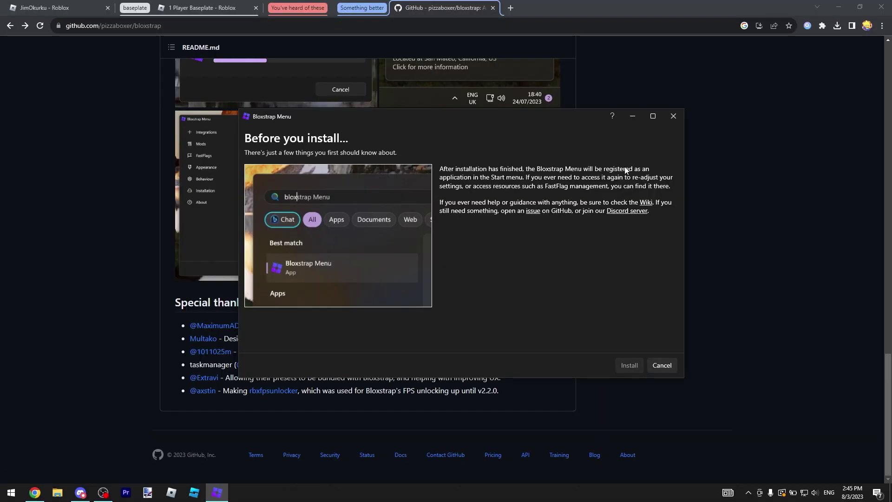
left_click(6, 491)
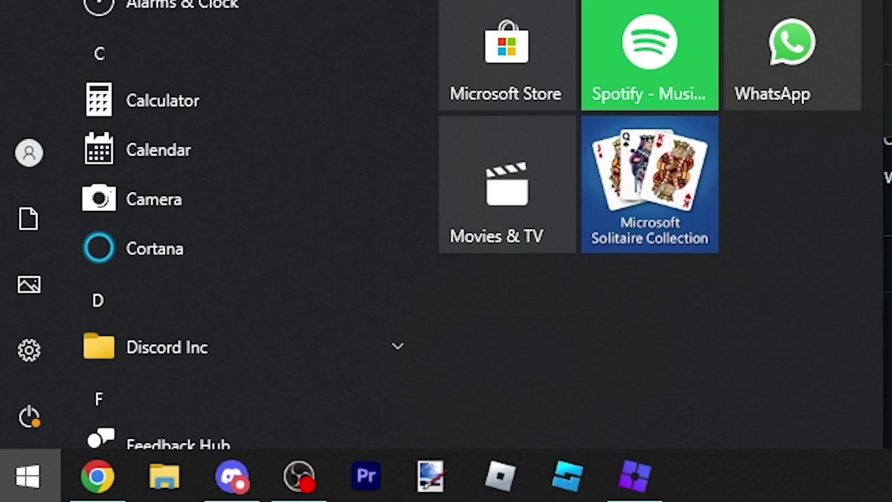
type("blox")
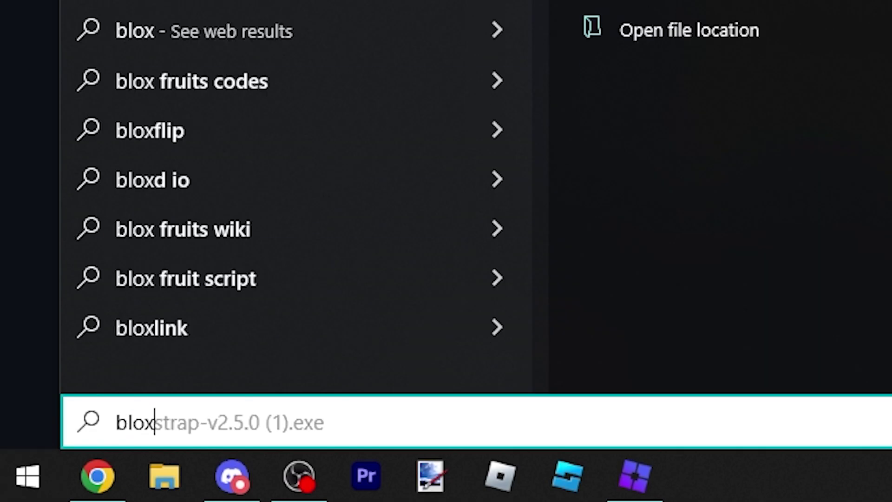
key("Escape")
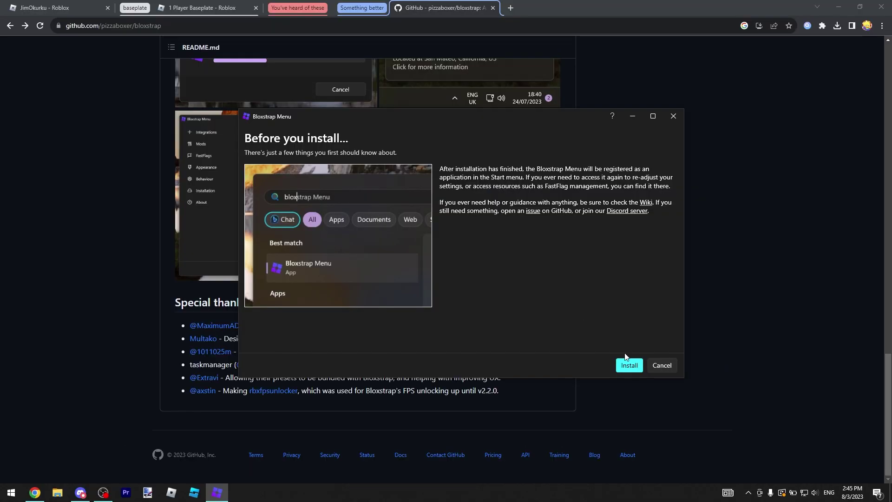
left_click(629, 364)
left_click_drag(466, 205, 555, 212)
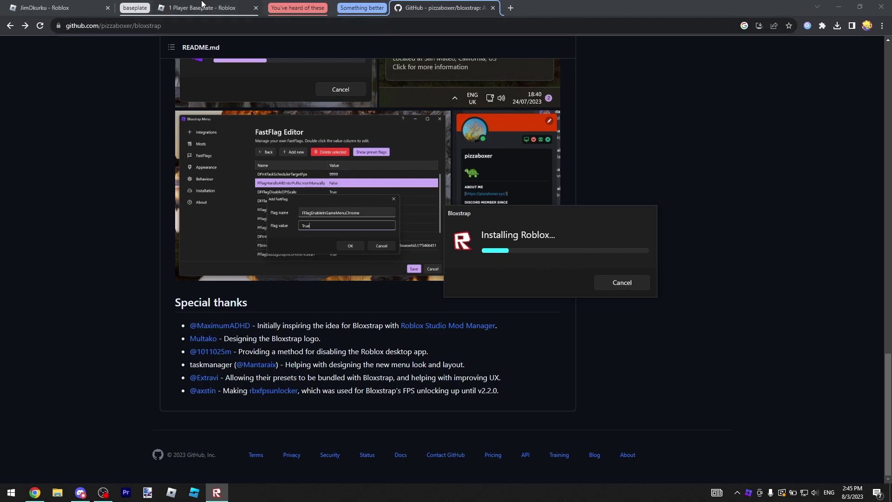
Step: Switch to the 1 Player Baseplate page in the browser and launch the game through Bloxstrap
left_click(202, 6)
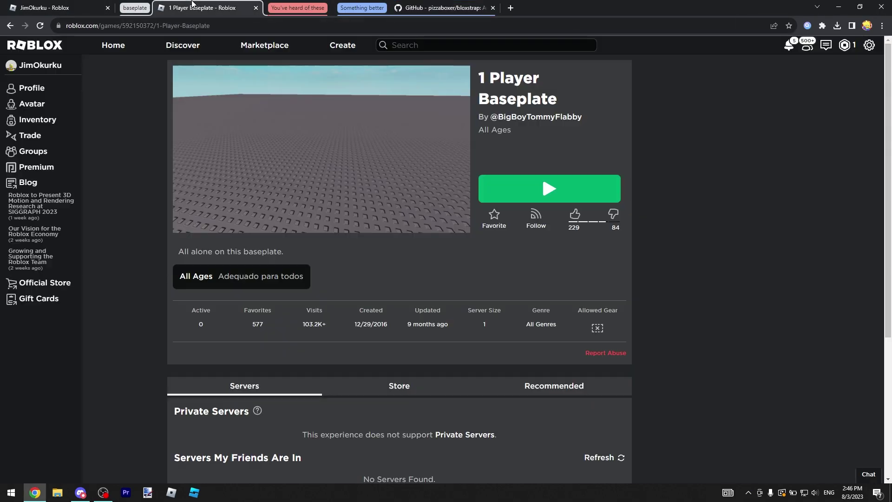
left_click(516, 180)
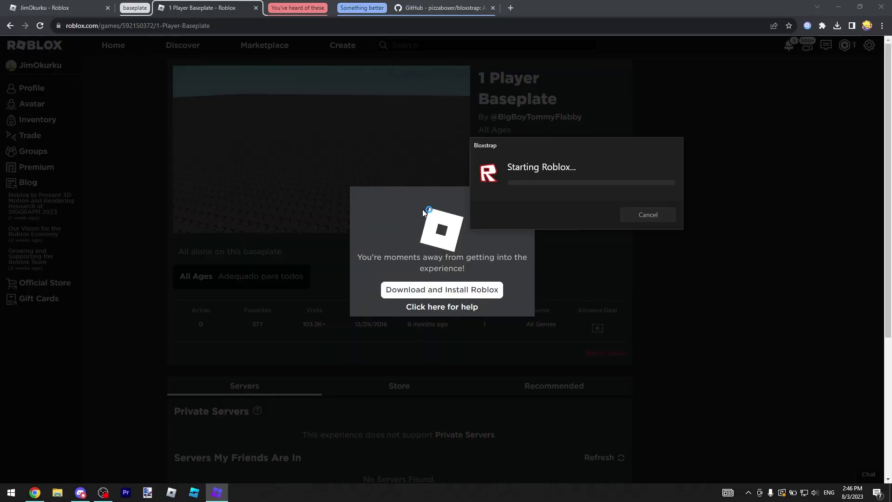
left_click(545, 214)
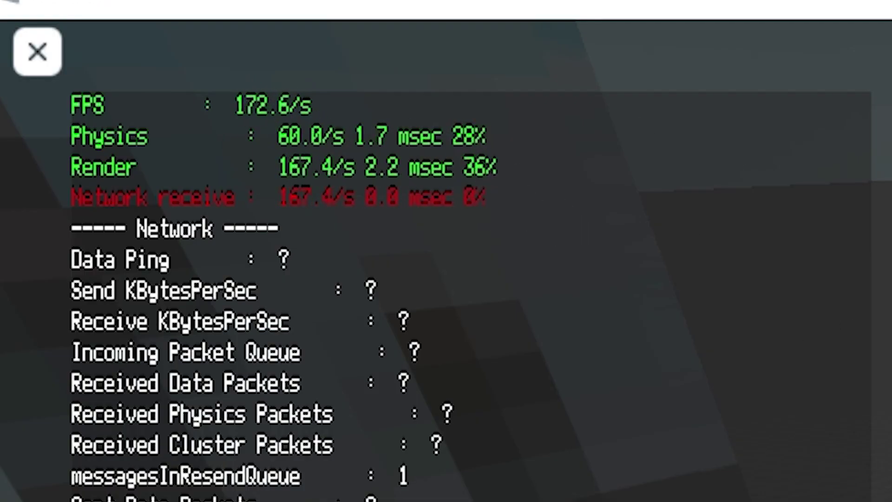
Step: Vary the in-game graphics quality between low and high levels to compare the frame rate, leaving it high
key("Escape")
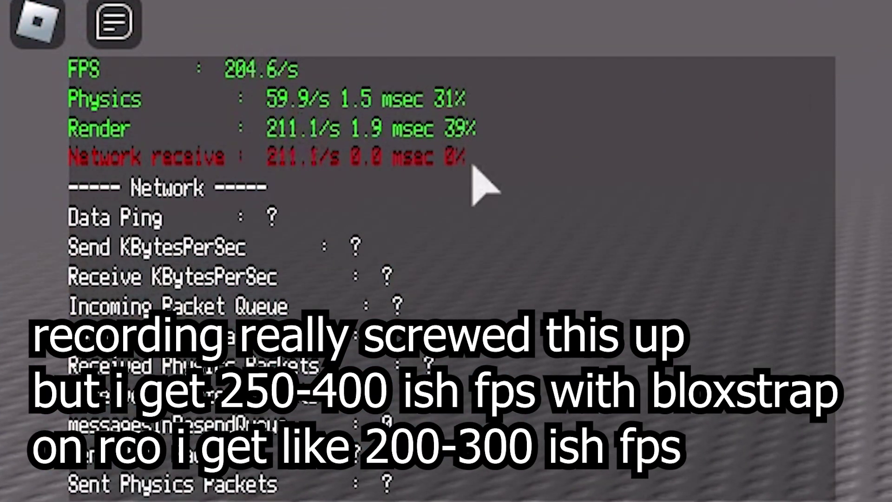
key("Escape")
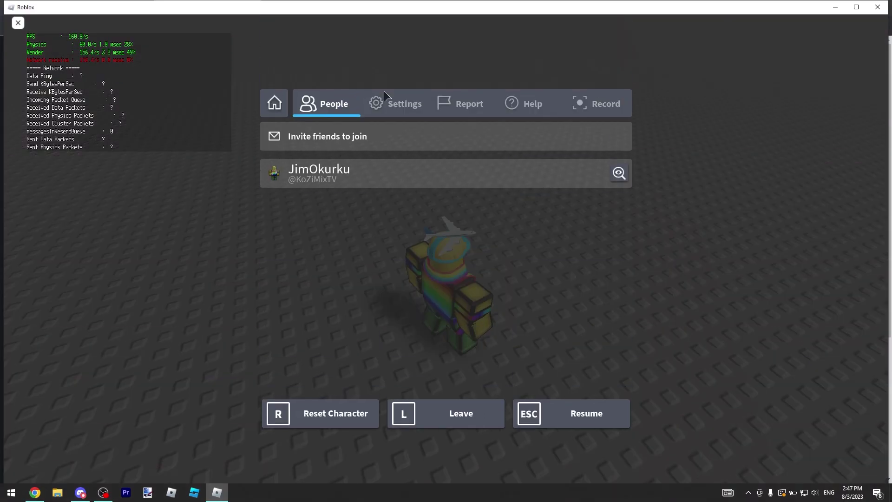
left_click(390, 99)
left_click(587, 319)
key("Escape")
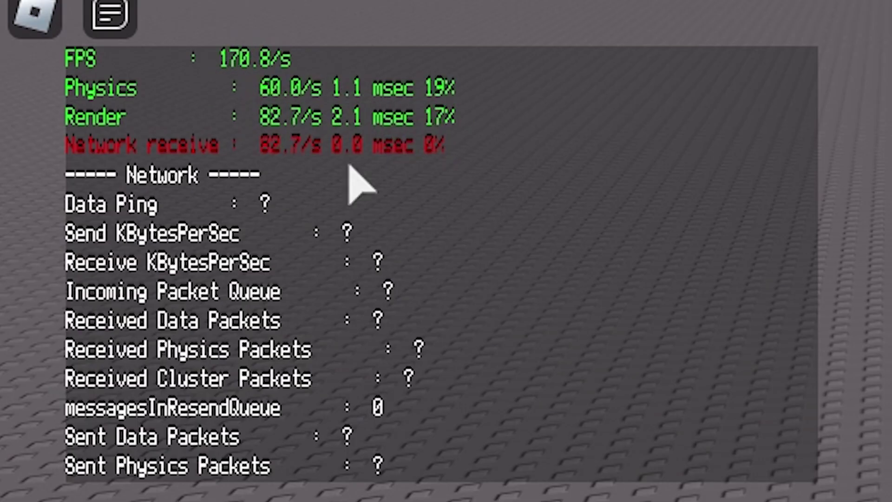
key("Escape")
left_click(460, 317)
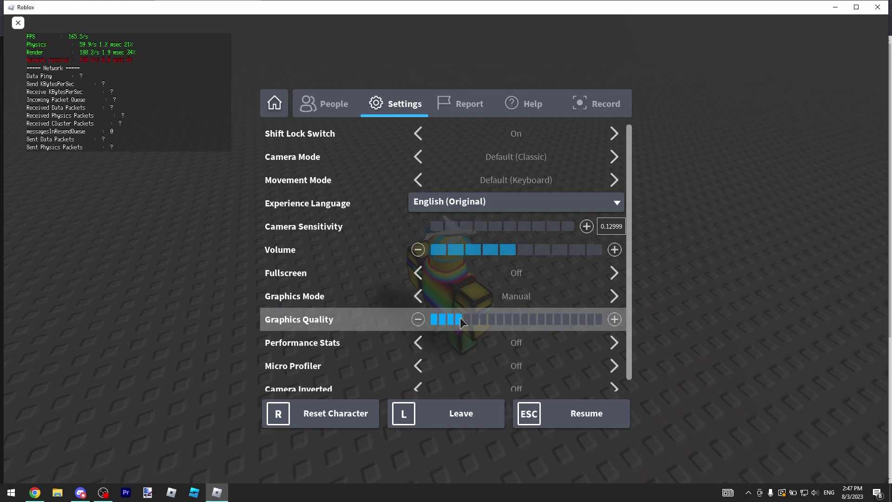
left_click(522, 318)
left_click_drag(524, 321, 583, 321)
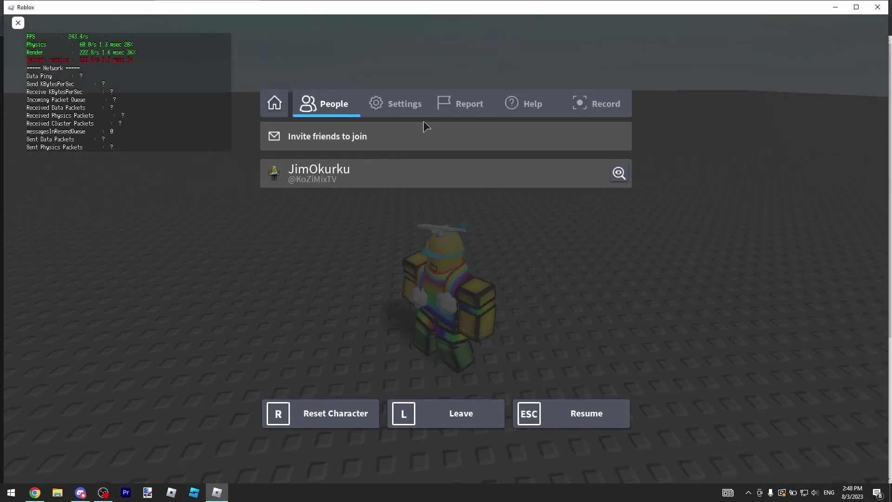
left_click(415, 109)
key("Escape")
Step: Walk the avatar around the baseplate and view it near and far to check the frame rate during movement
key("s")
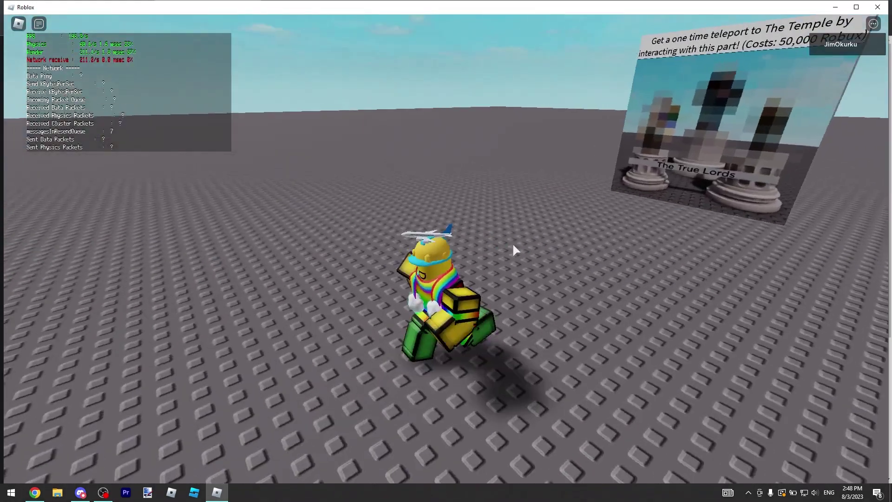
scroll(516, 251, "up", 3)
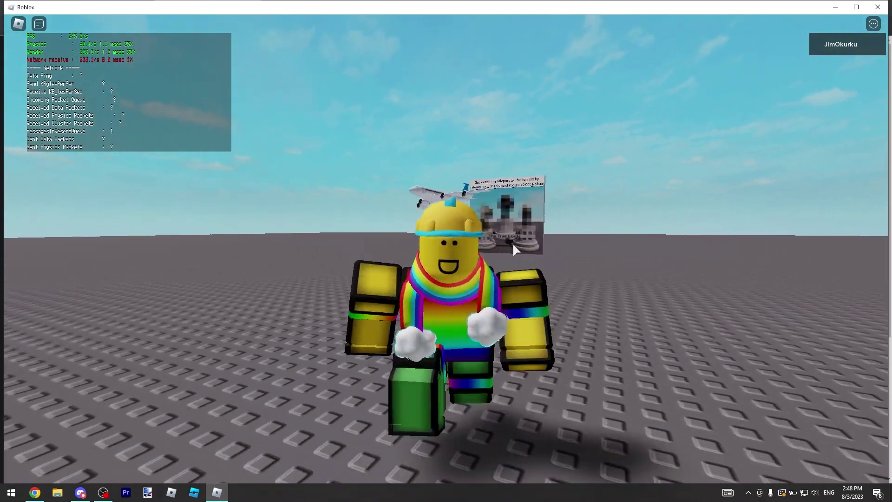
scroll(513, 245, "down", 2)
right_click(602, 264)
key("d")
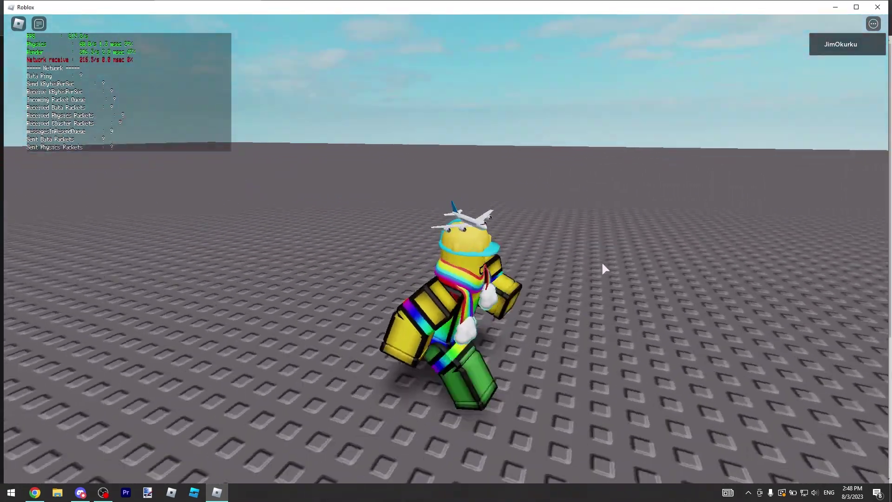
key("w")
scroll(603, 264, "up", 5)
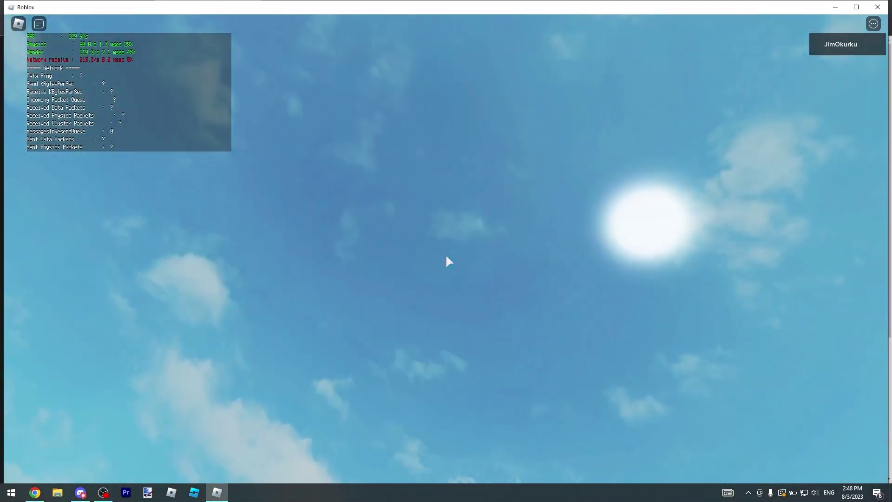
scroll(447, 261, "down", 4)
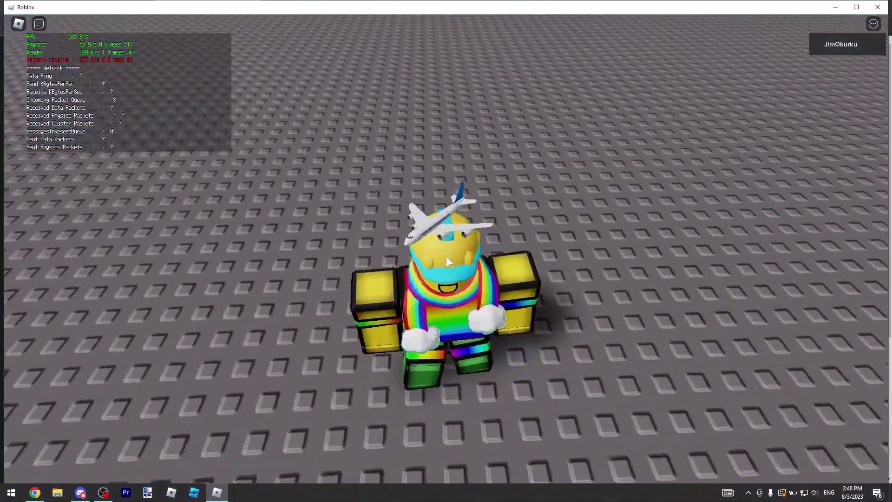
scroll(446, 256, "up", 3)
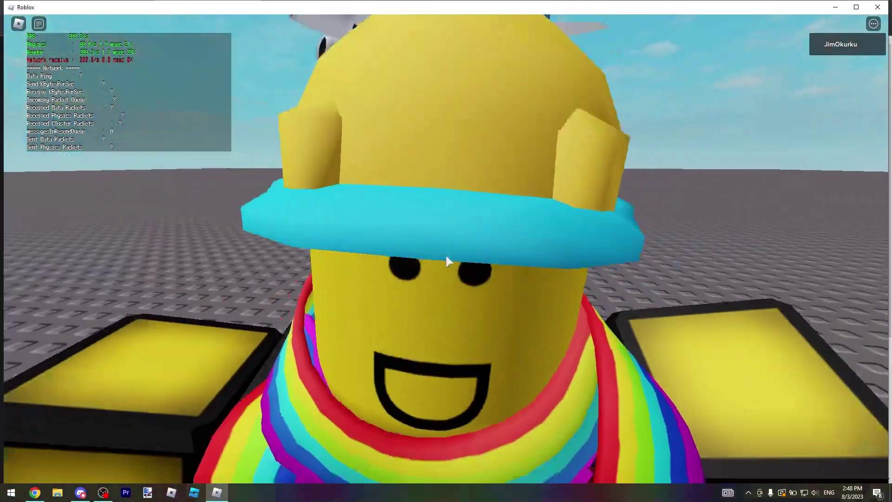
scroll(445, 254, "down", 5)
scroll(468, 335, "up", 1)
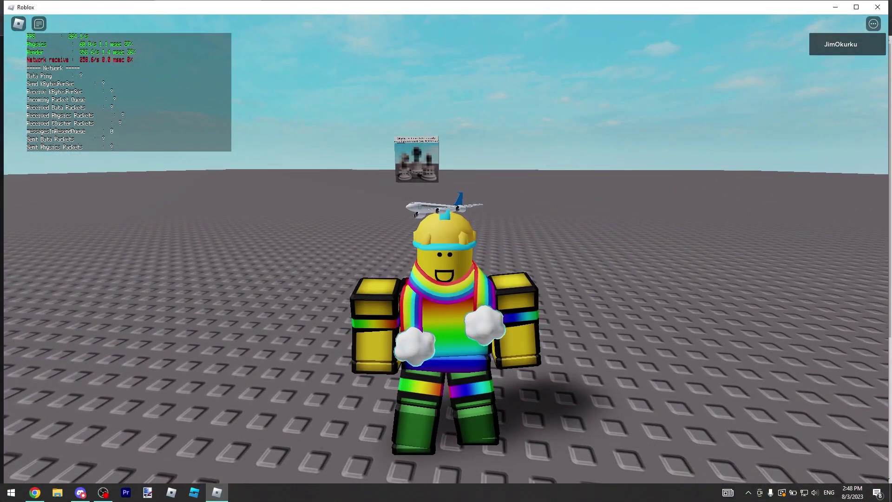